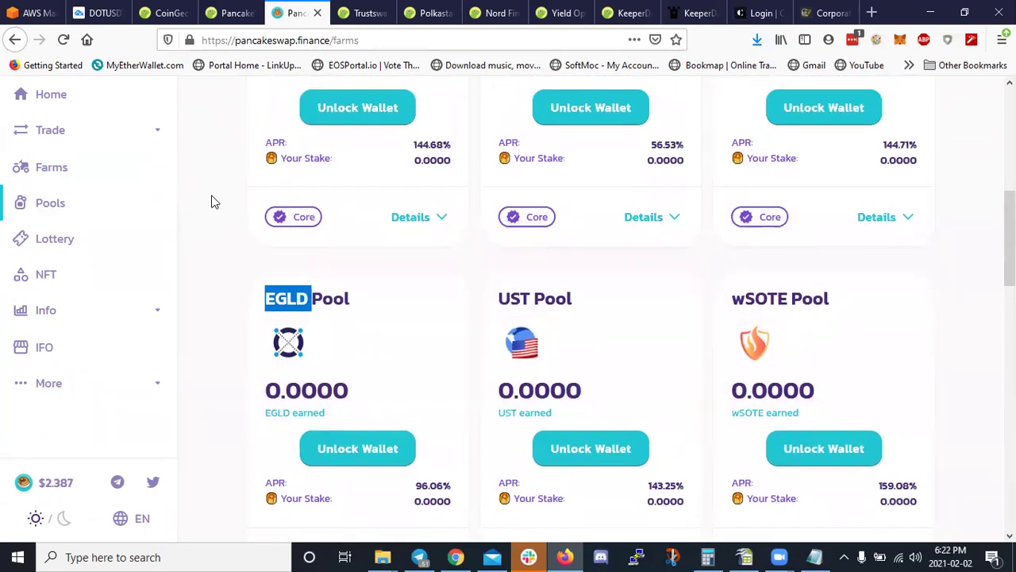
scroll(43, 170, "up", 5)
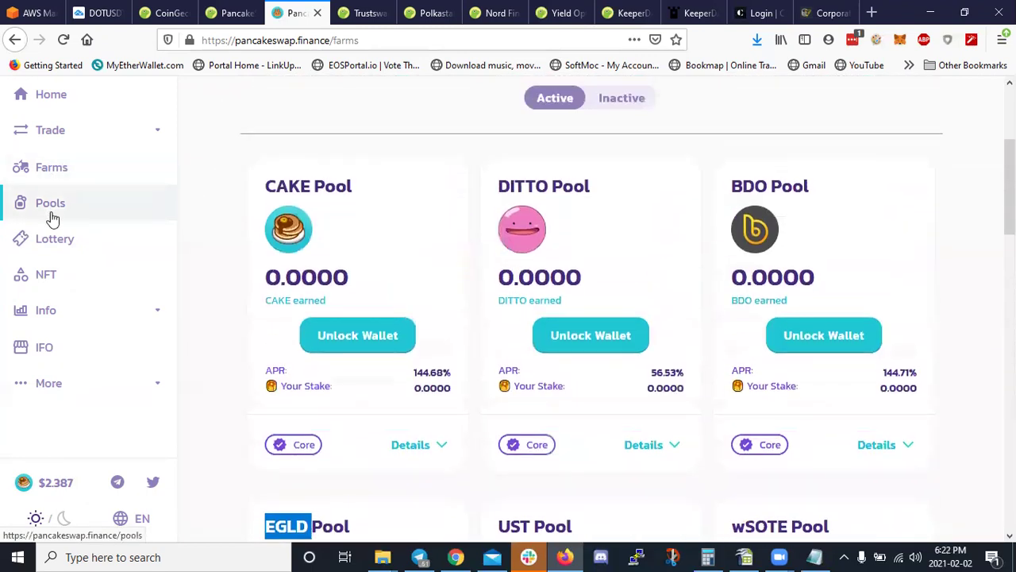
left_click(898, 43)
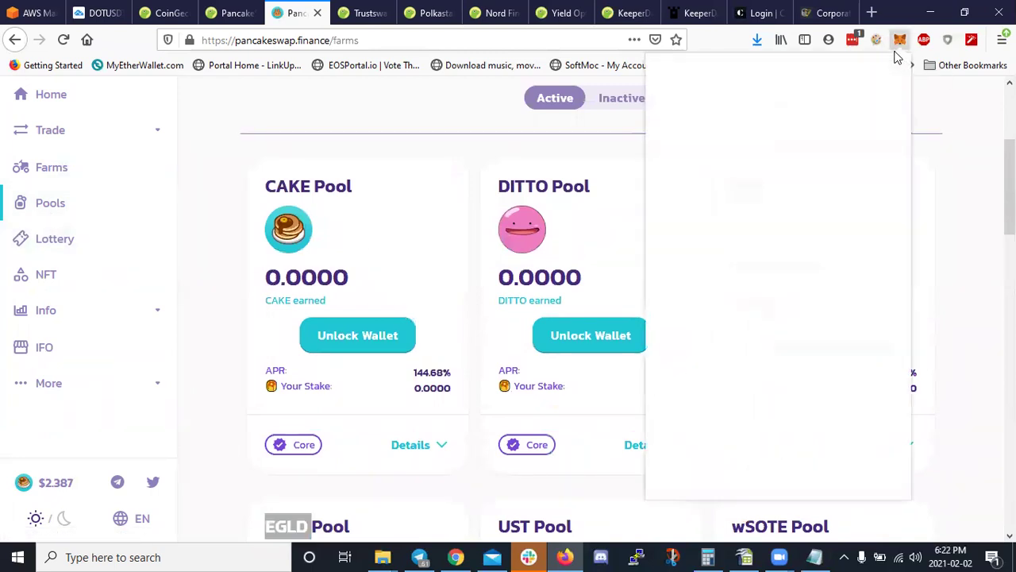
left_click(936, 123)
scroll(804, 147, "up", 3)
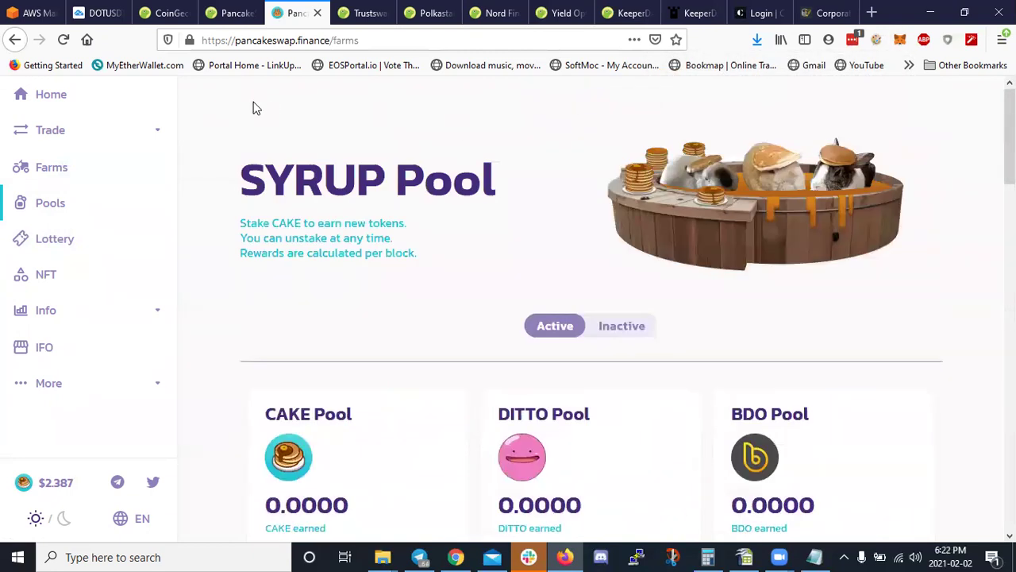
Try to load the PancakeSwap home page in the existing tab.
left_click(66, 106)
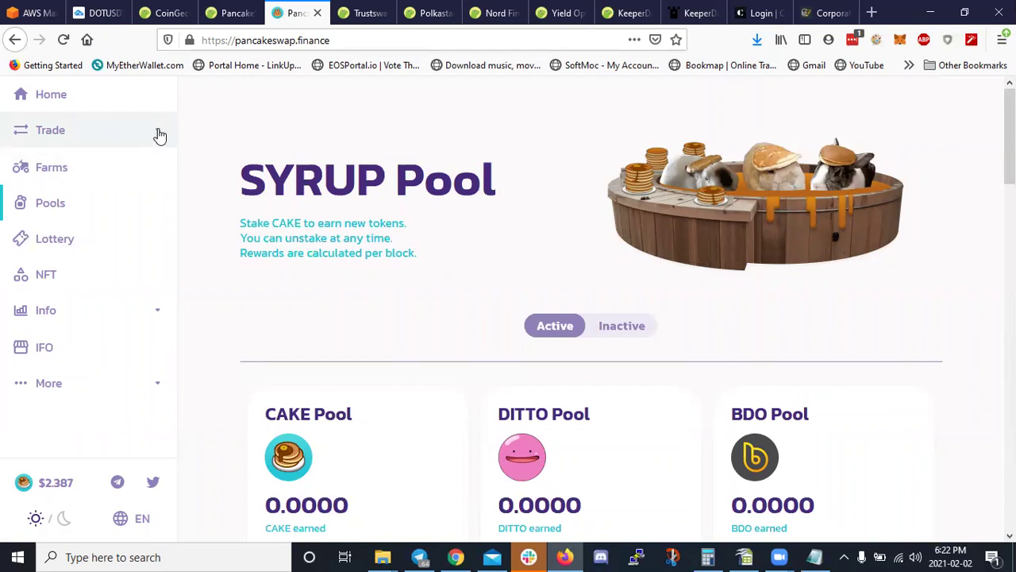
left_click(64, 39)
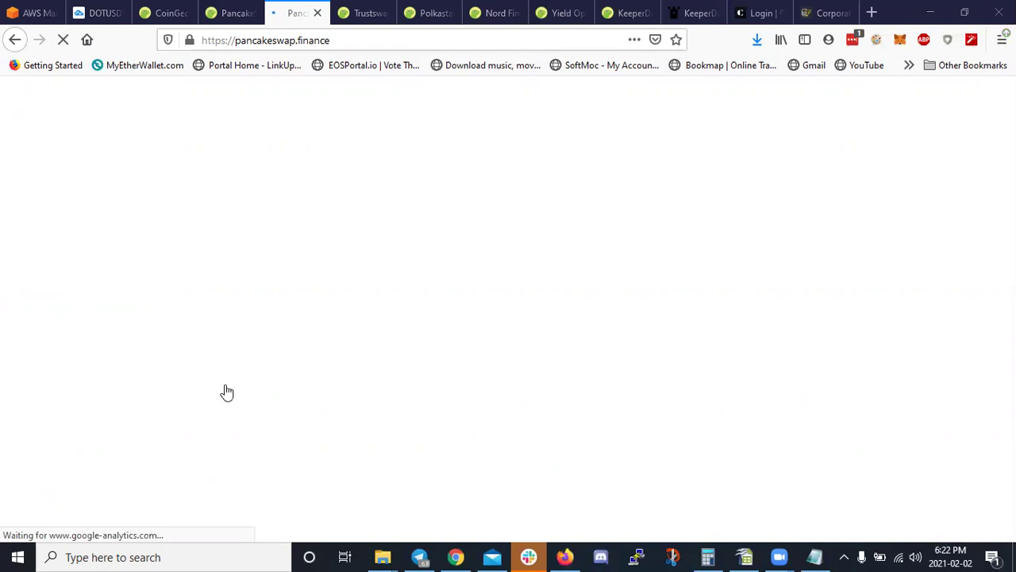
left_click(311, 40)
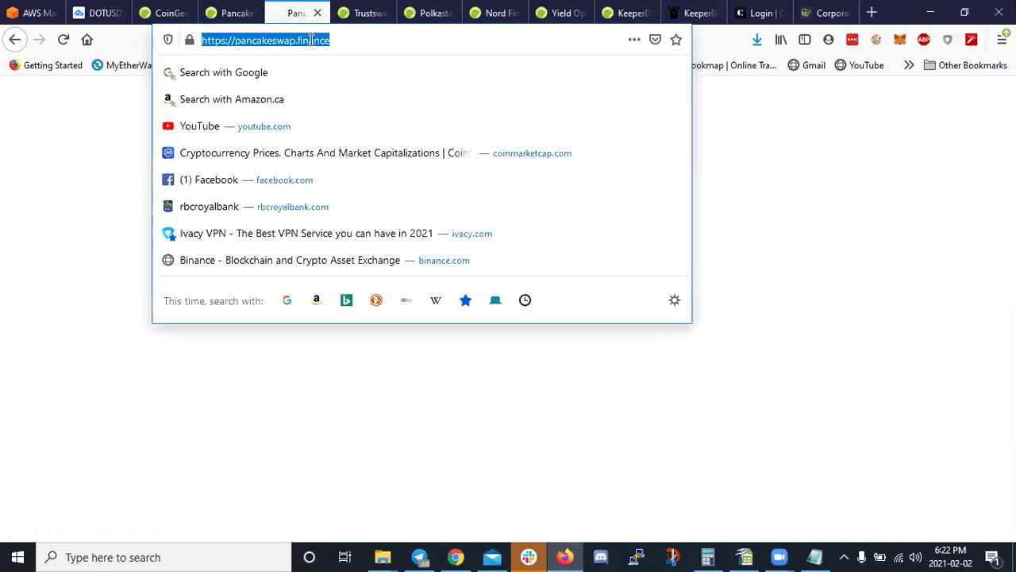
key("Return")
Open the PancakeSwap website from its CoinGecko coin page and close the old PancakeSwap tab.
left_click(228, 12)
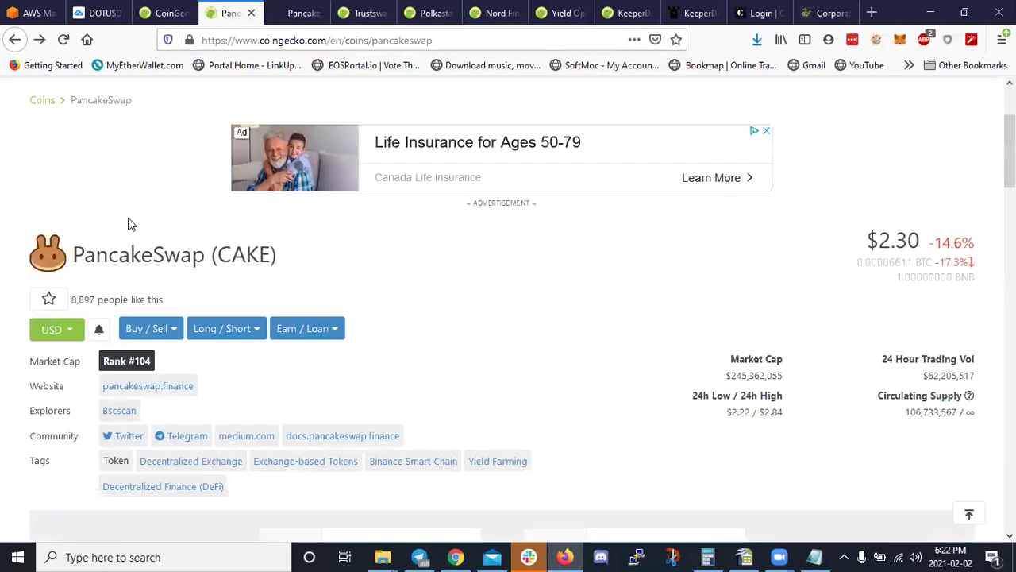
left_click(169, 396)
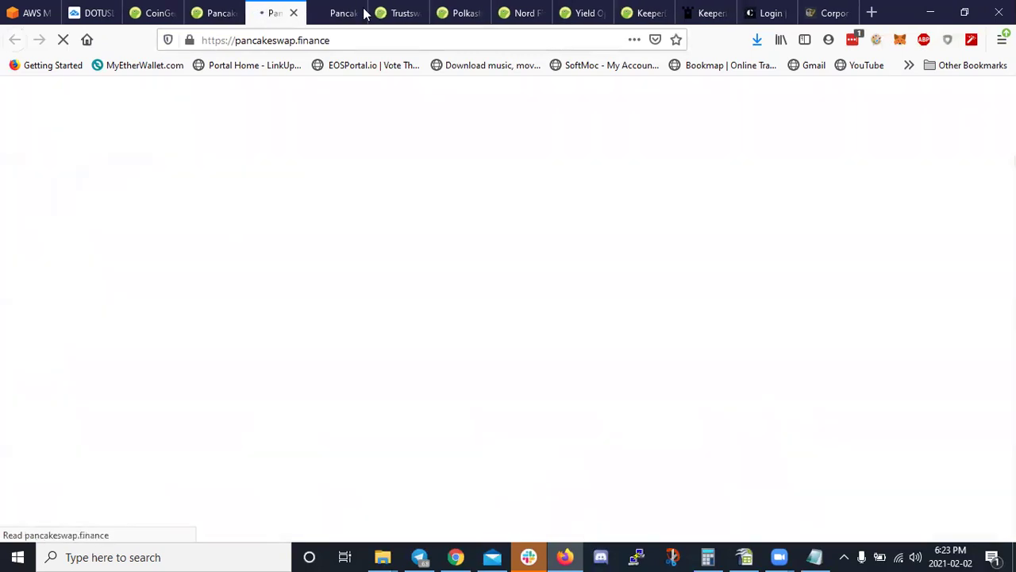
left_click(358, 12)
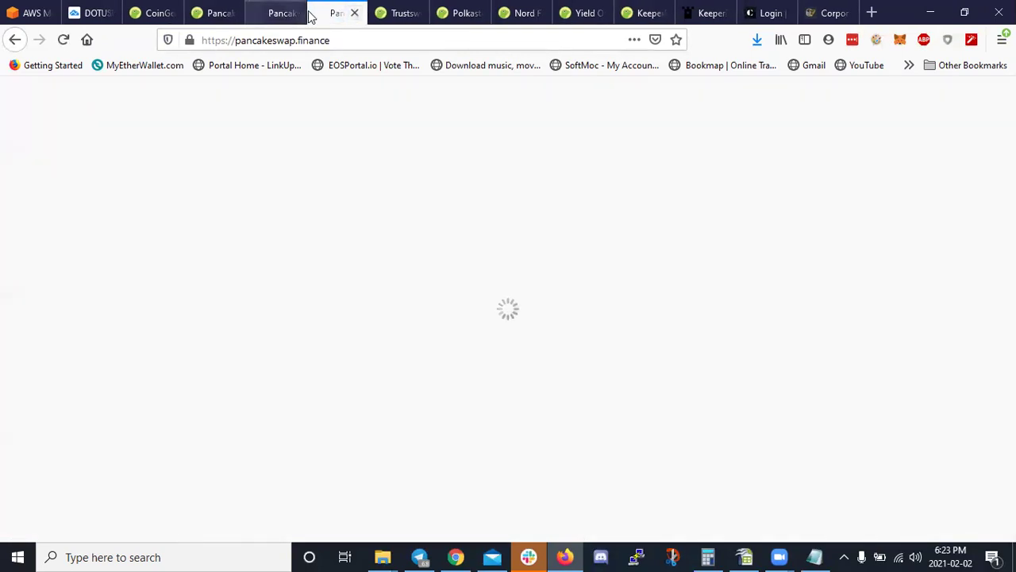
left_click(355, 12)
left_click(293, 10)
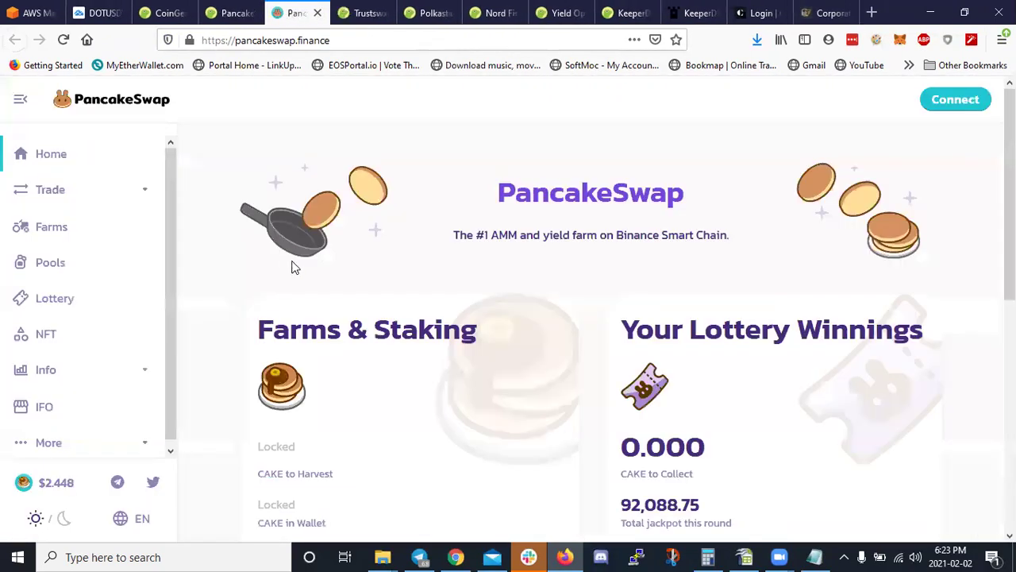
scroll(290, 265, "down", 2)
scroll(199, 262, "up", 2)
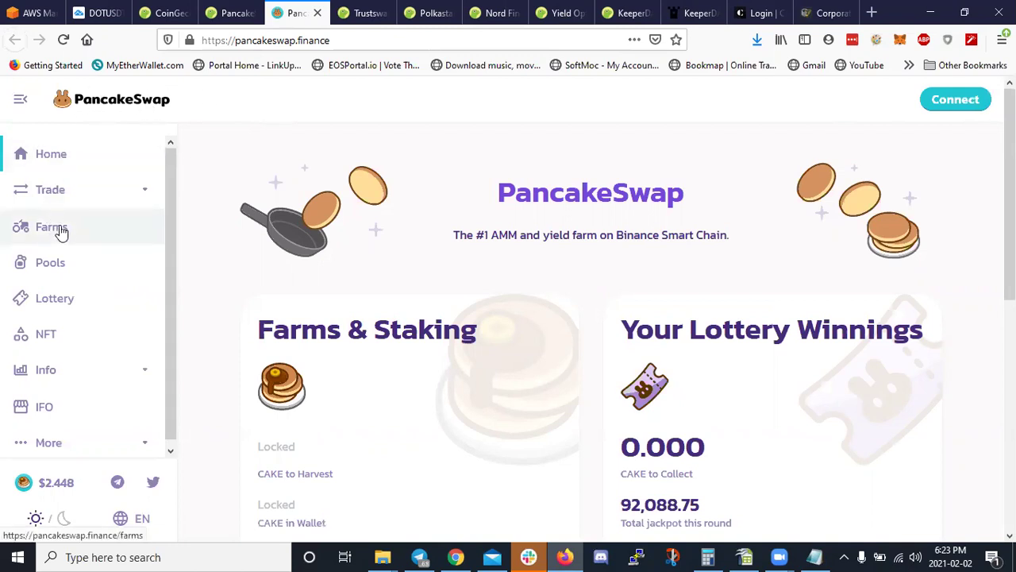
Try to connect a wallet to PancakeSwap through MetaMask.
left_click(952, 101)
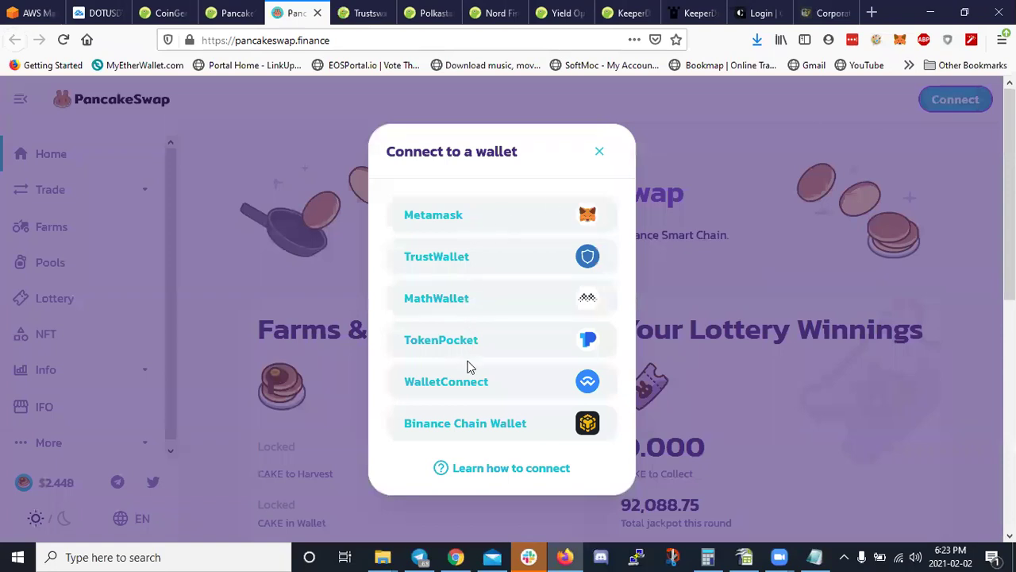
left_click(474, 226)
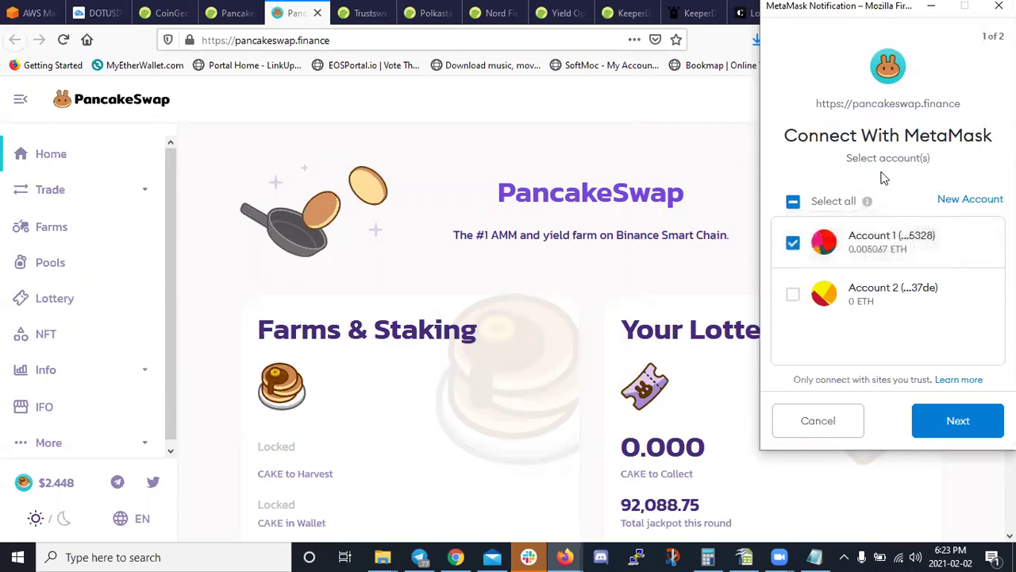
left_click(821, 422)
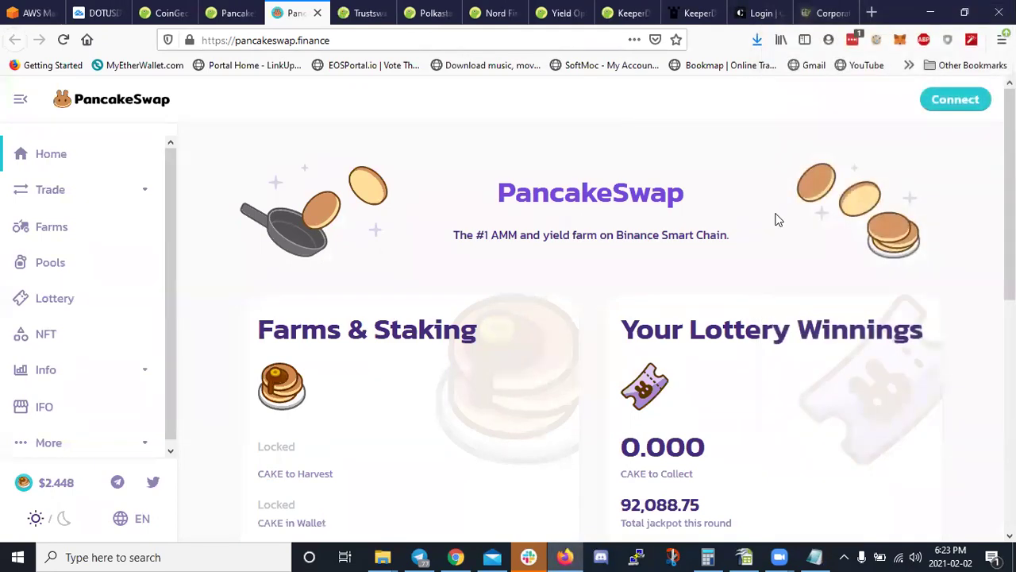
left_click(893, 46)
left_click(847, 80)
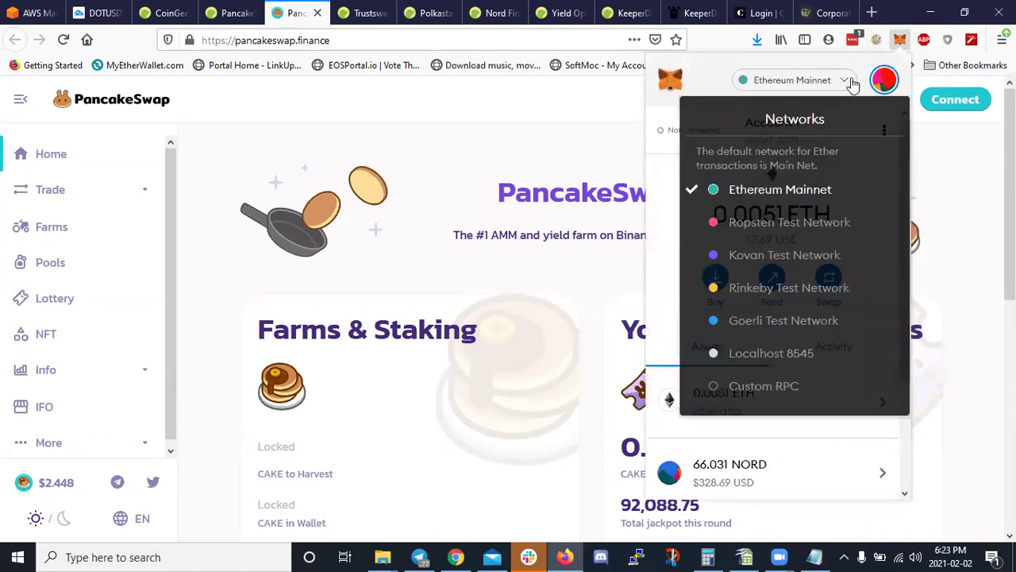
left_click(777, 389)
left_click(736, 293)
left_click(726, 359)
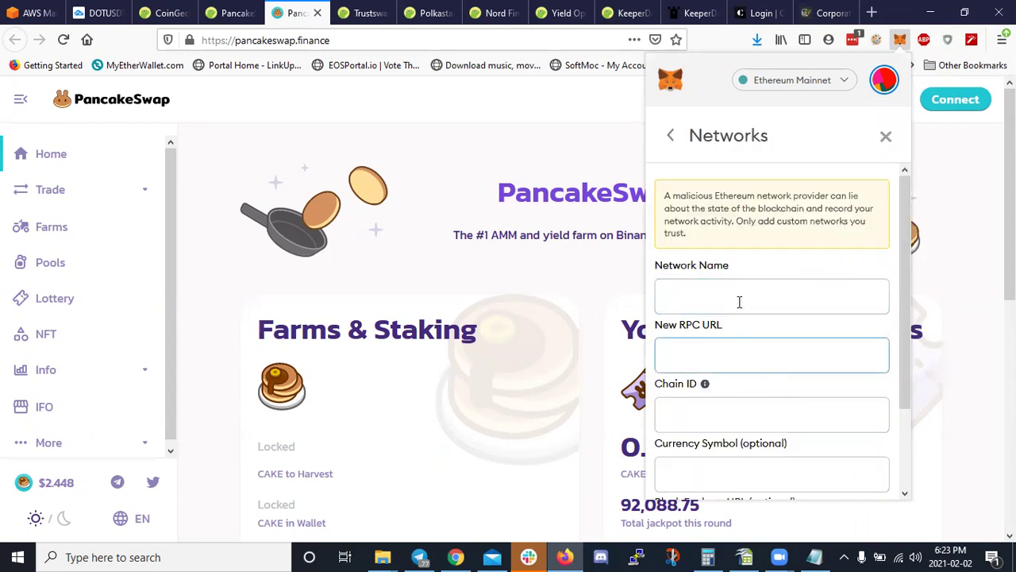
key("alt+Tab")
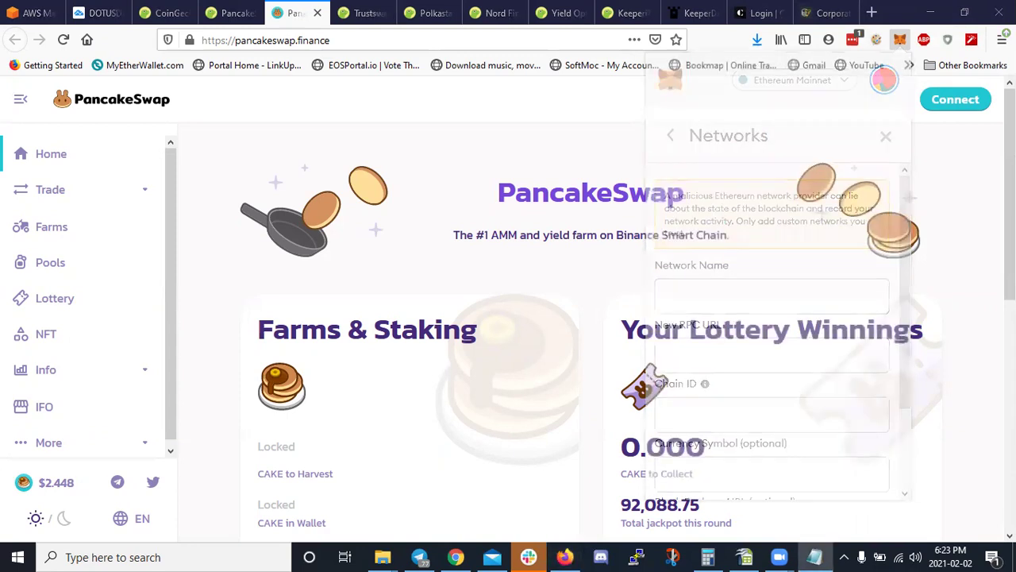
Start a new custom RPC network in MetaMask and name it Binance Smart Chain.
left_click(898, 41)
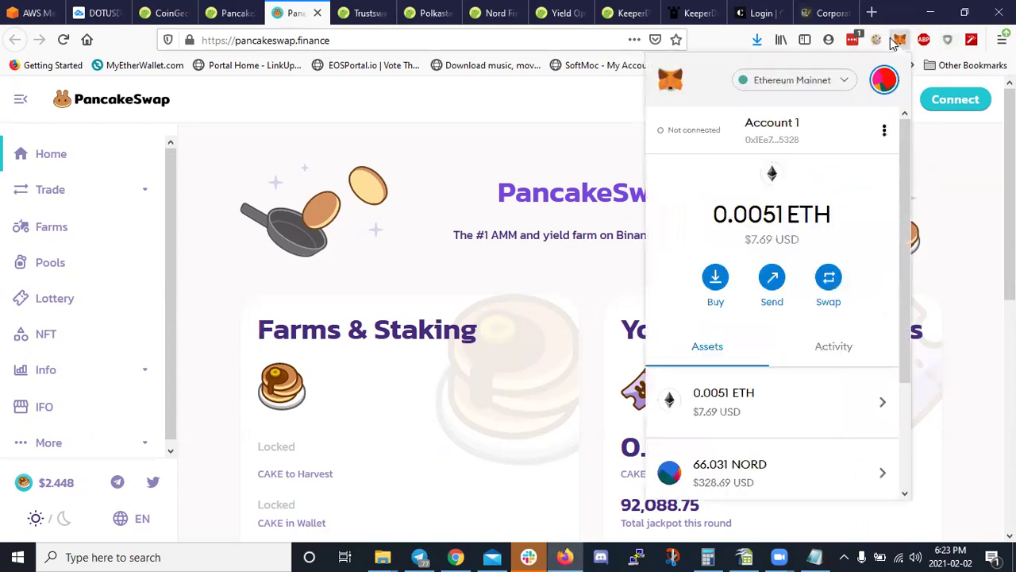
left_click(830, 81)
left_click(744, 383)
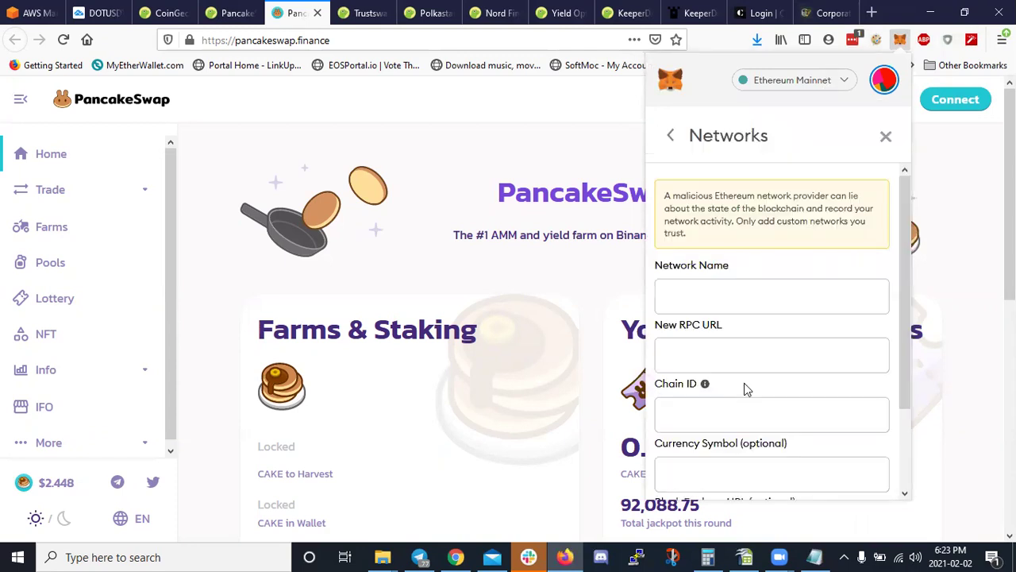
left_click(675, 301)
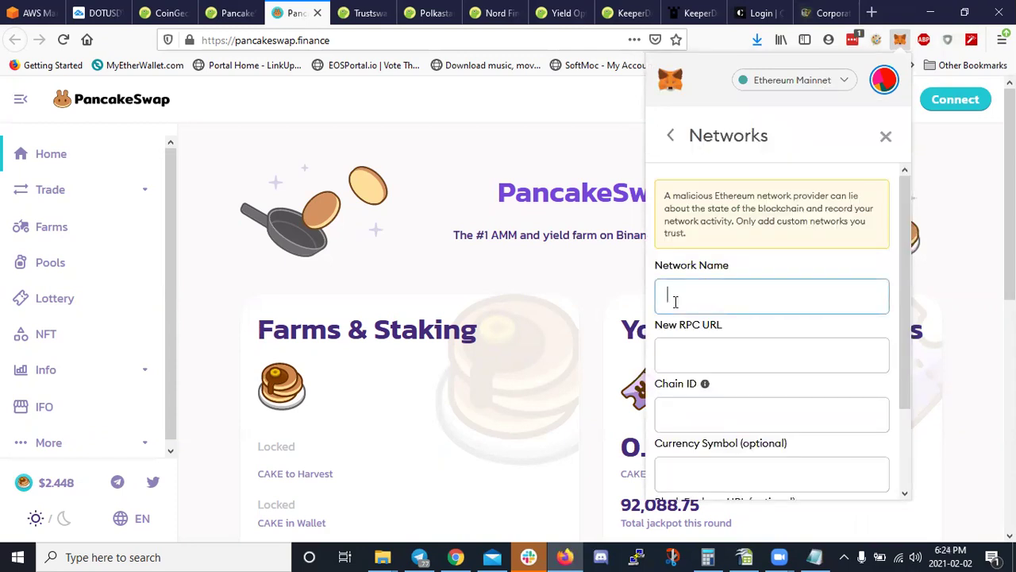
type("Binance Smart ")
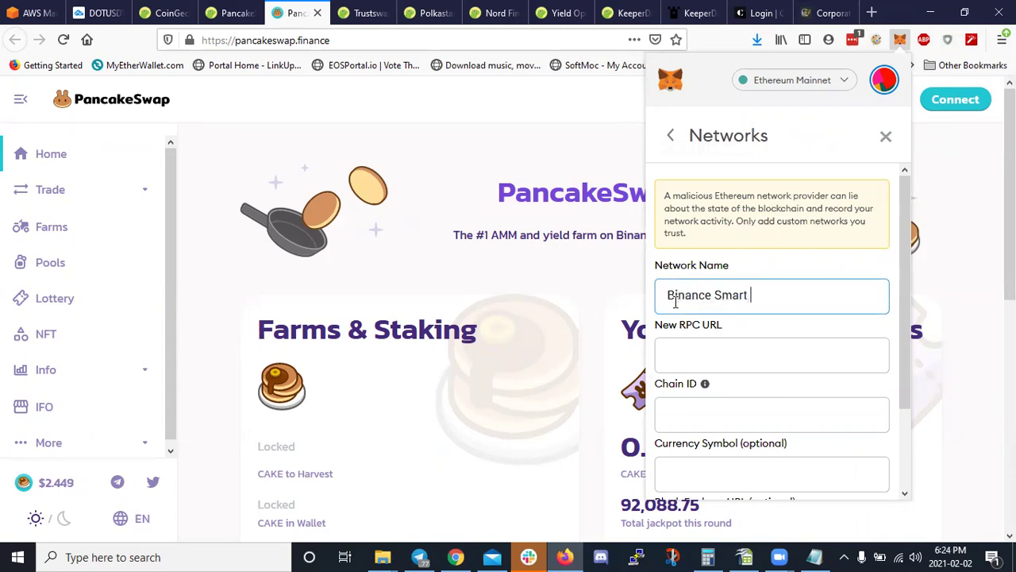
type("Chain")
left_click(684, 357)
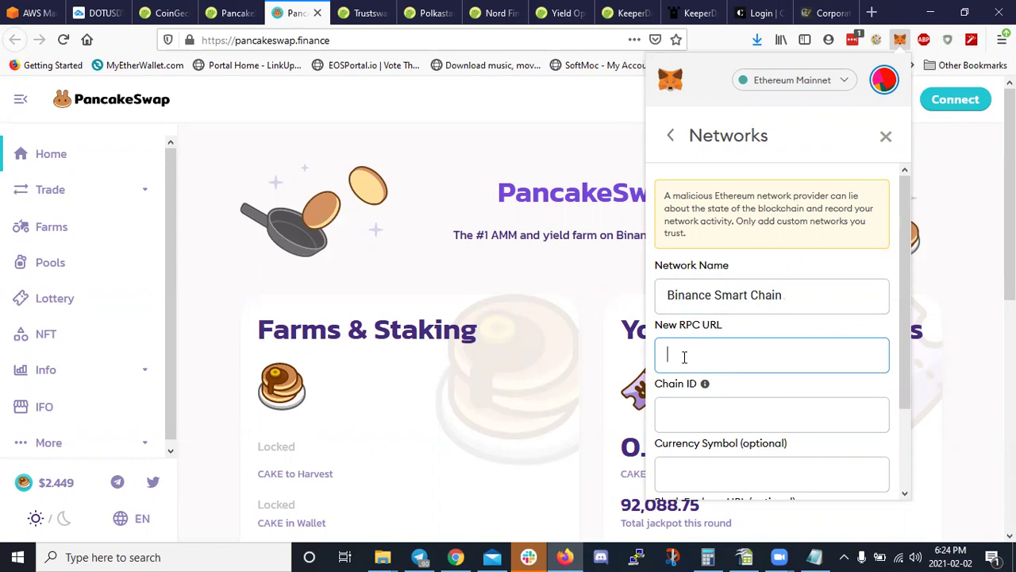
type("htt")
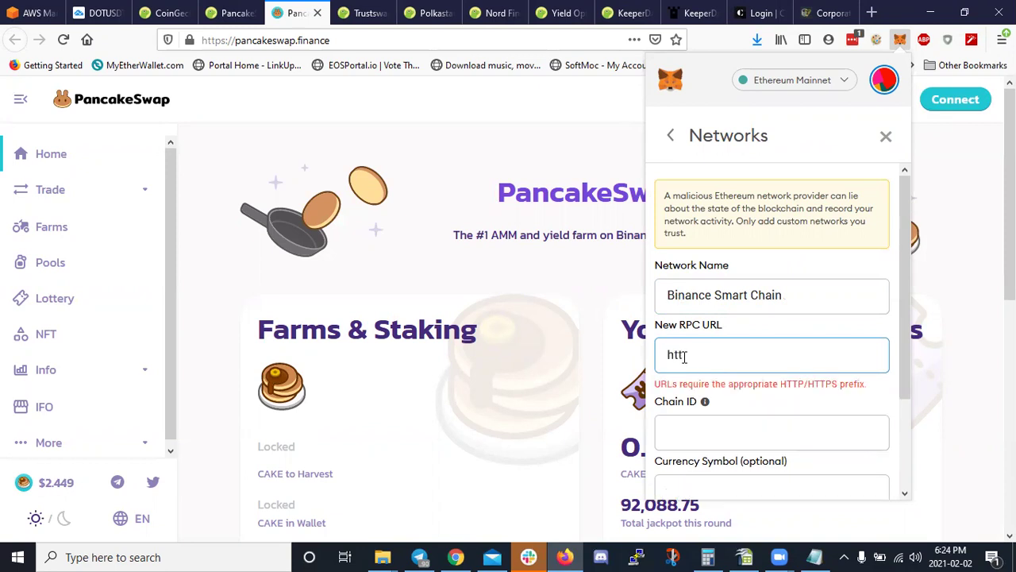
type("ps://")
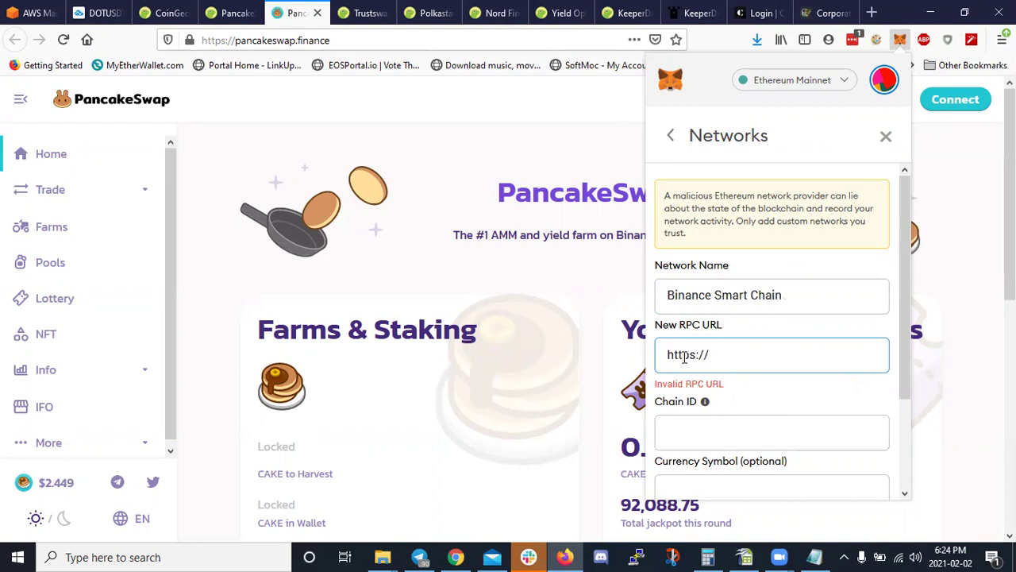
type("bsc")
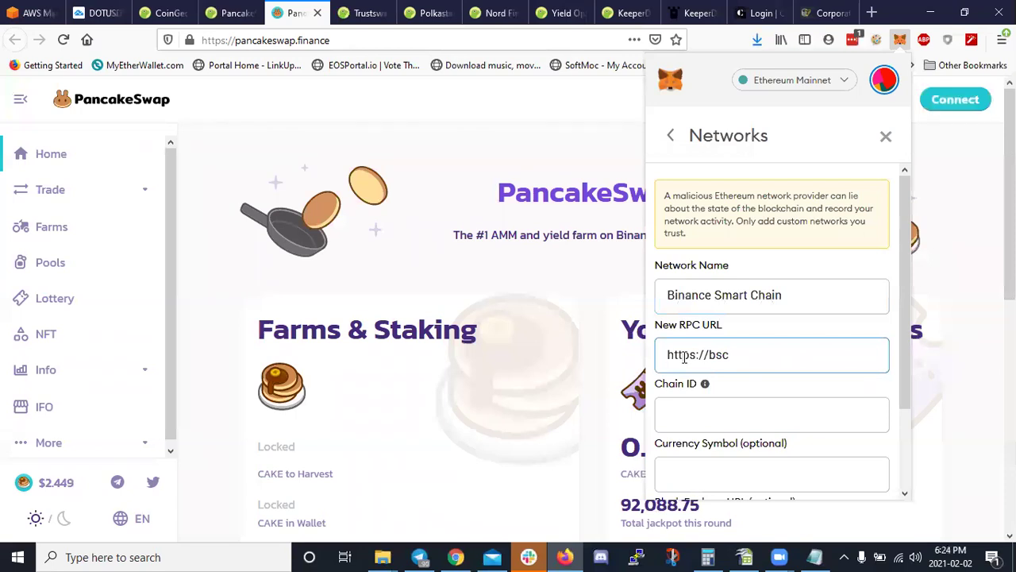
type("-dataseed1/defi")
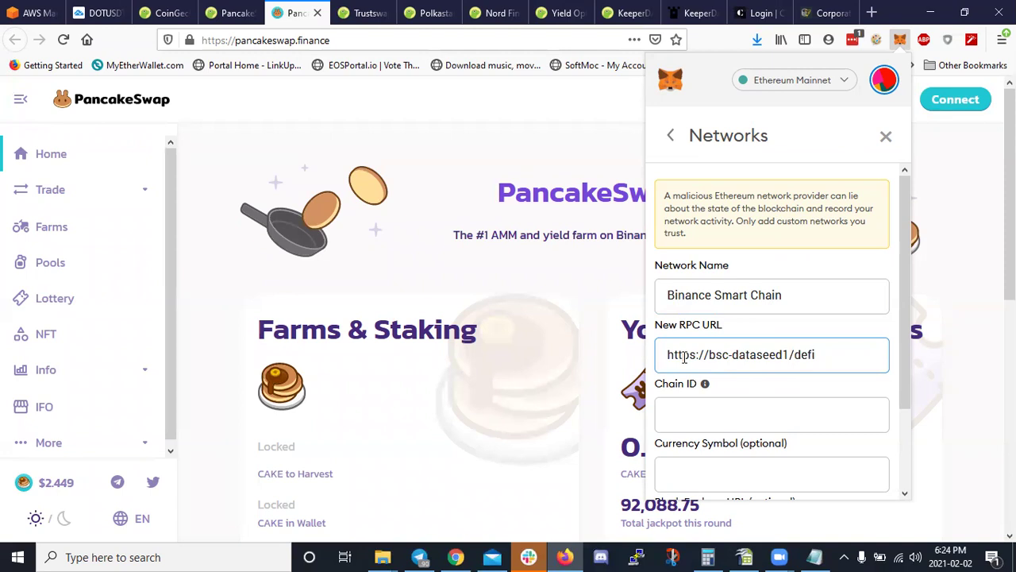
type("bit")
key("Left")
key("Left")
key("Left")
key("Left")
key("Left")
key("Left")
key("Left")
key("BackSpace")
type(".")
type(".io/")
key("BackSpace")
type("/")
Set the network's chain ID to 56 and its currency symbol to BNB.
left_click(770, 416)
scroll(769, 417, "down", 2)
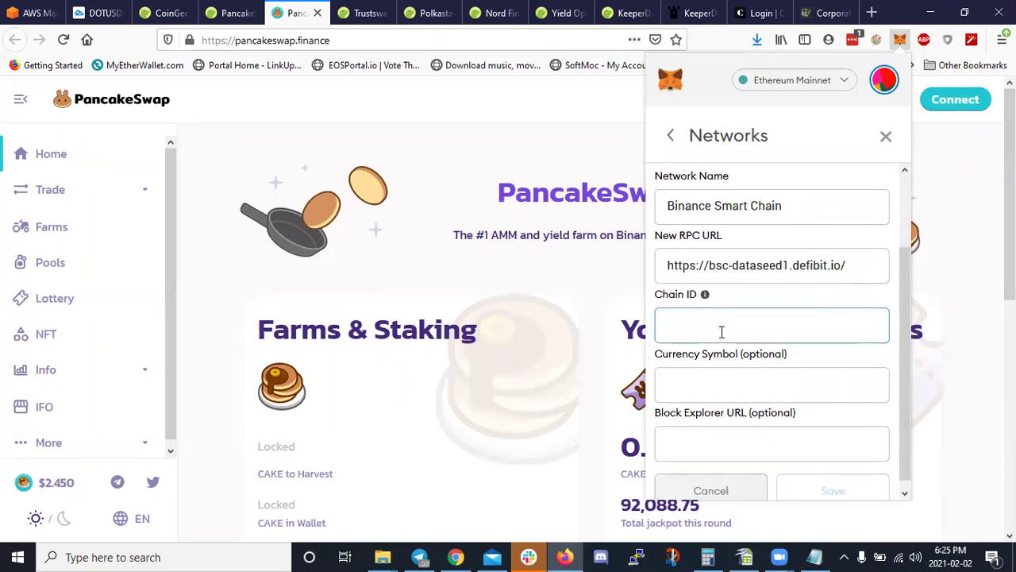
type("56")
left_click(724, 375)
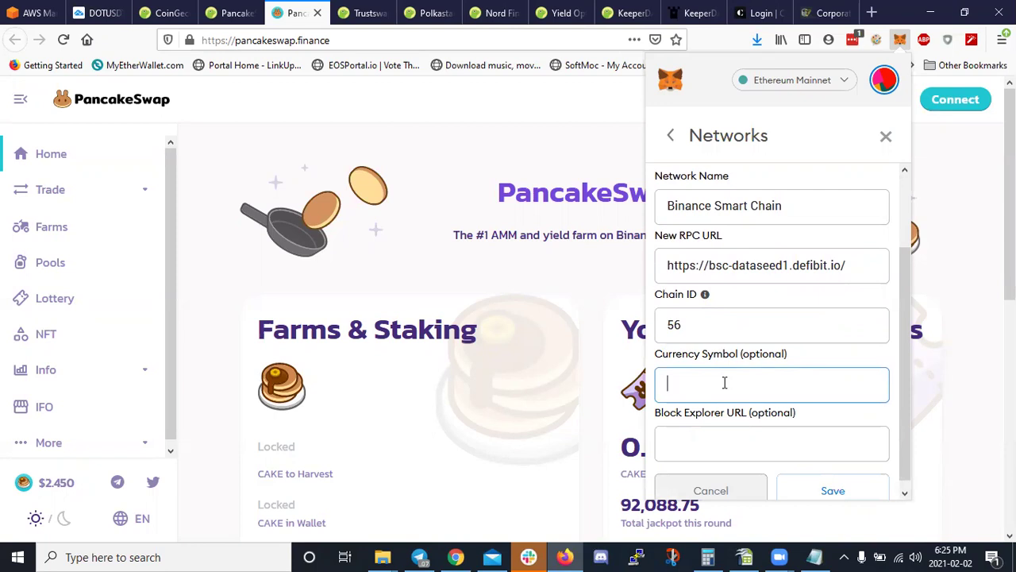
type("BNB")
scroll(704, 383, "down", 1)
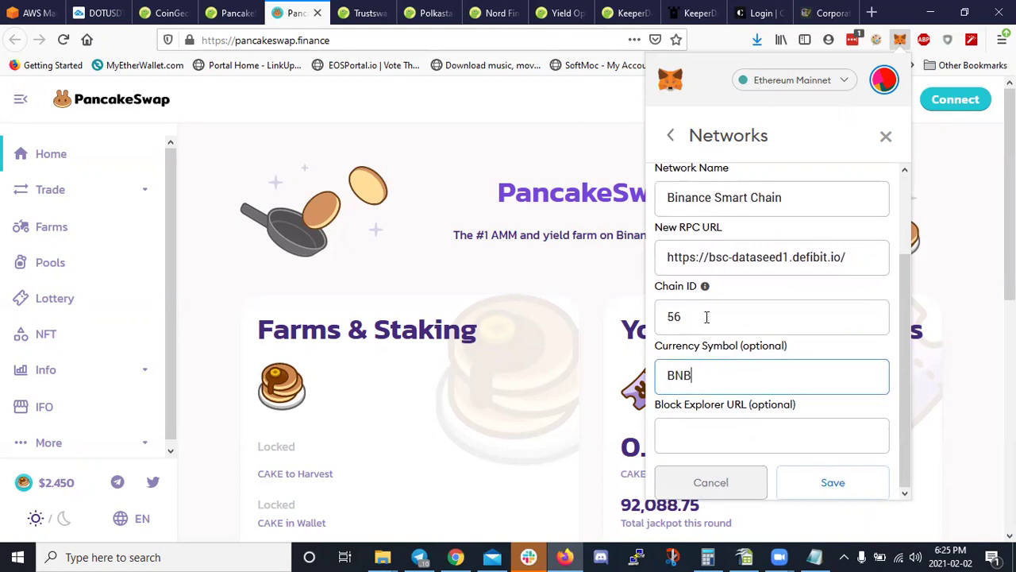
left_click(684, 429)
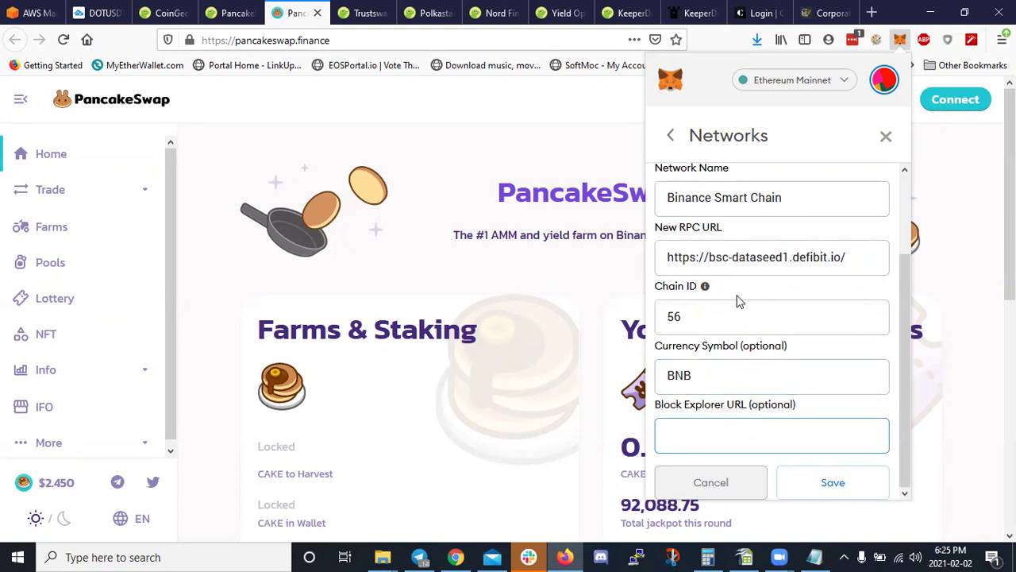
type("htt")
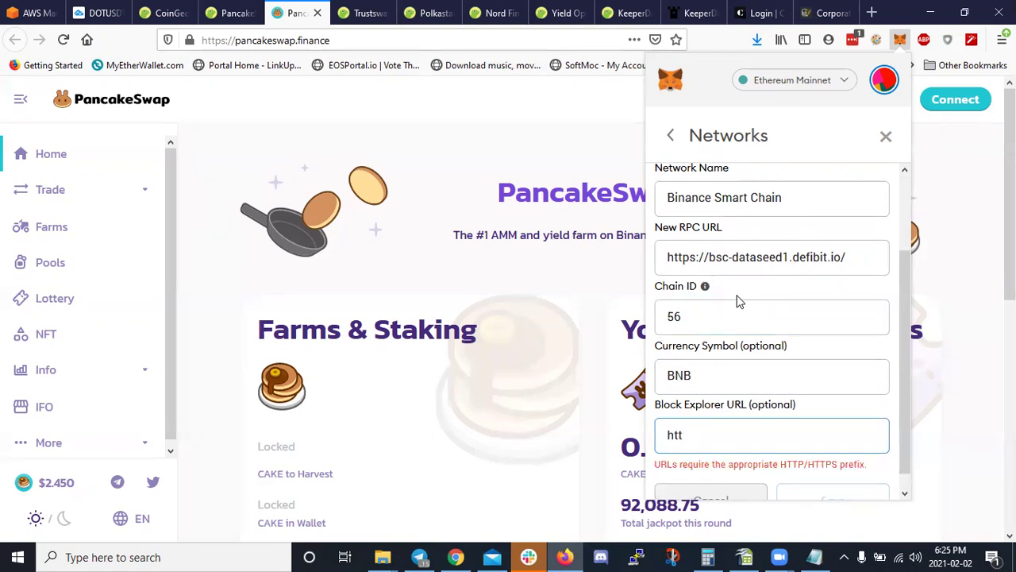
type("ps:/")
type("//")
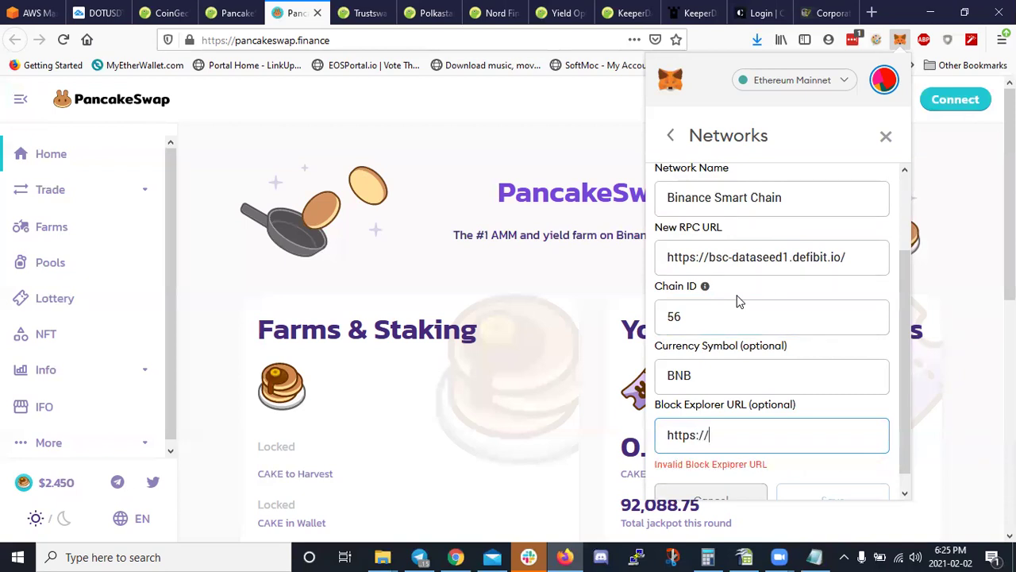
type("bscscan.com")
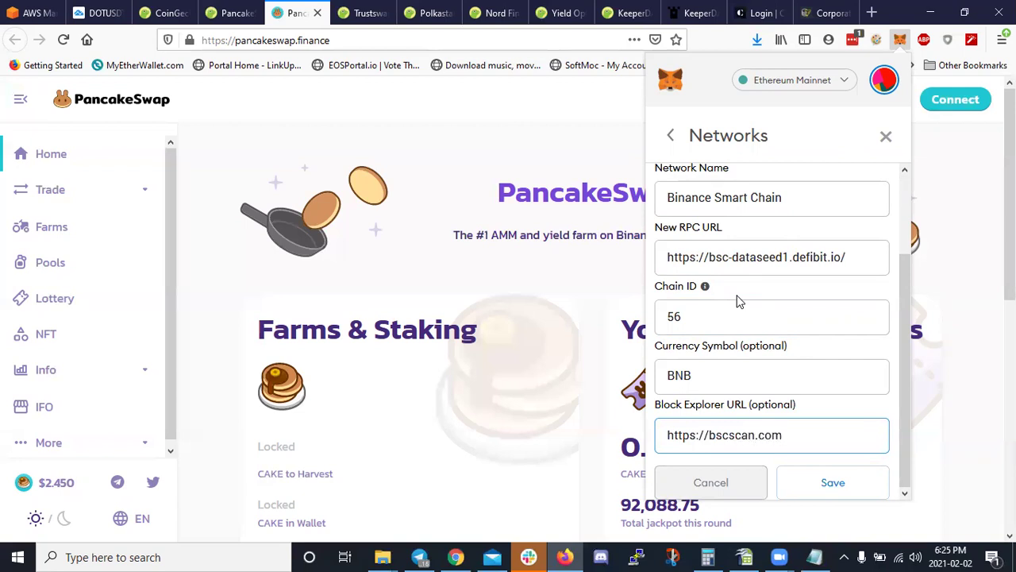
scroll(775, 298, "up", 3)
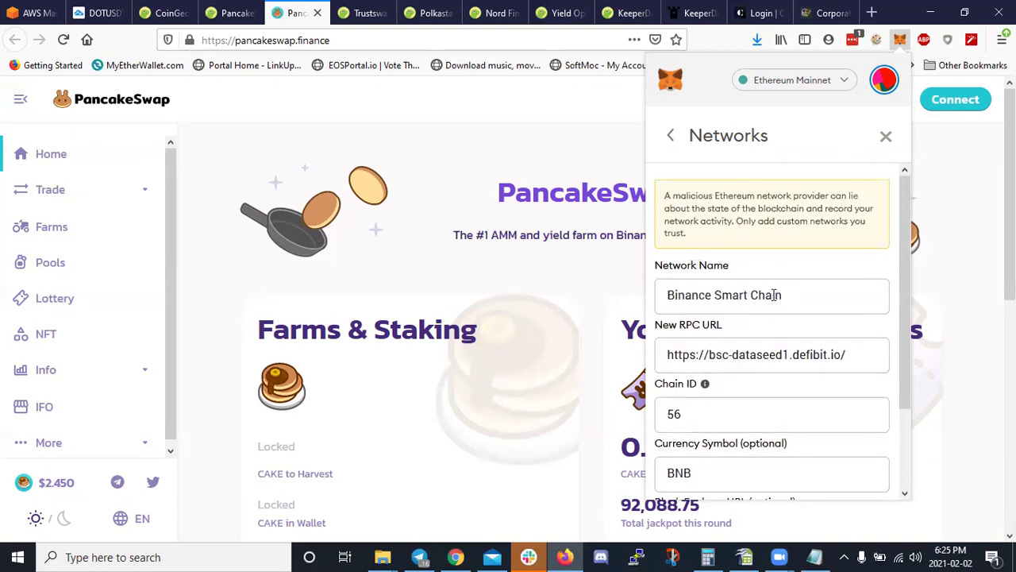
scroll(717, 313, "down", 2)
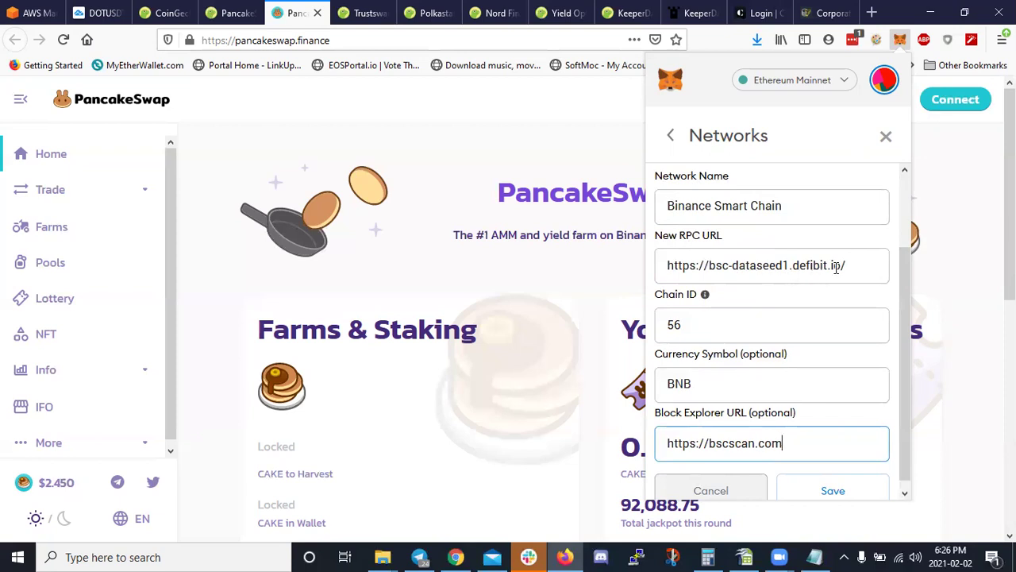
Save the Binance Smart Chain network in MetaMask and check its entry in the list of networks.
left_click(682, 320)
left_click(703, 381)
scroll(702, 397, "down", 1)
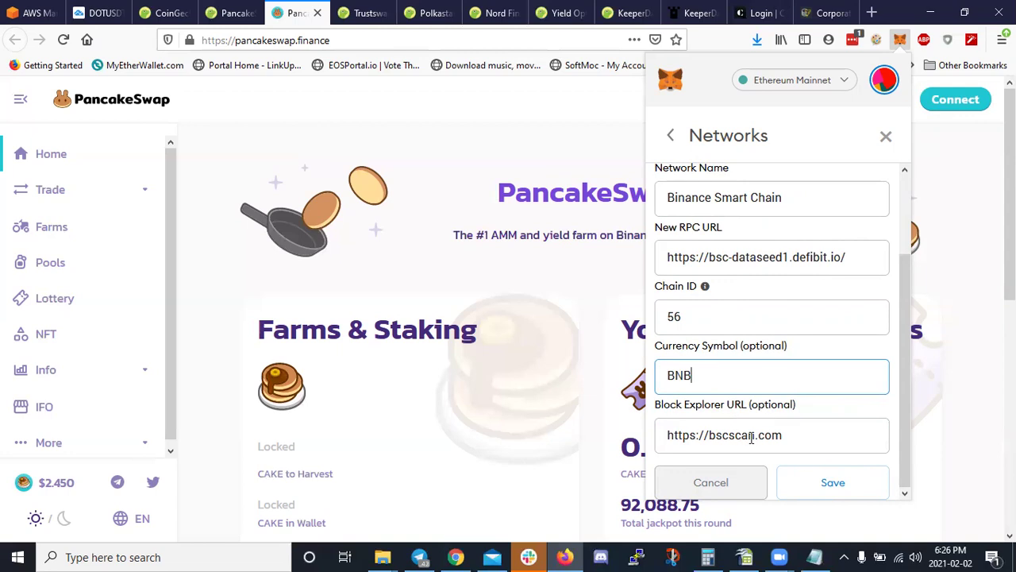
left_click(814, 493)
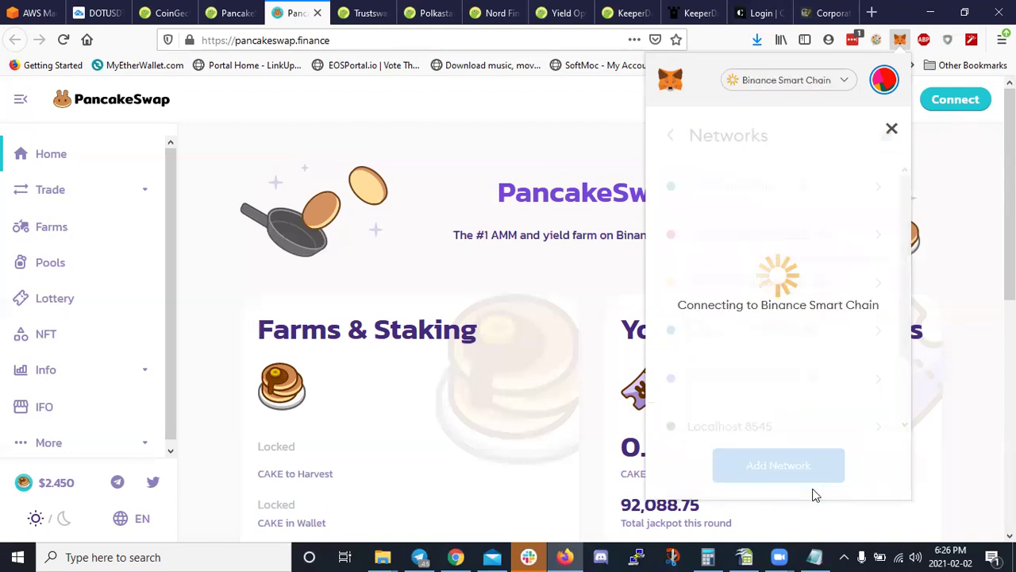
scroll(749, 378, "down", 2)
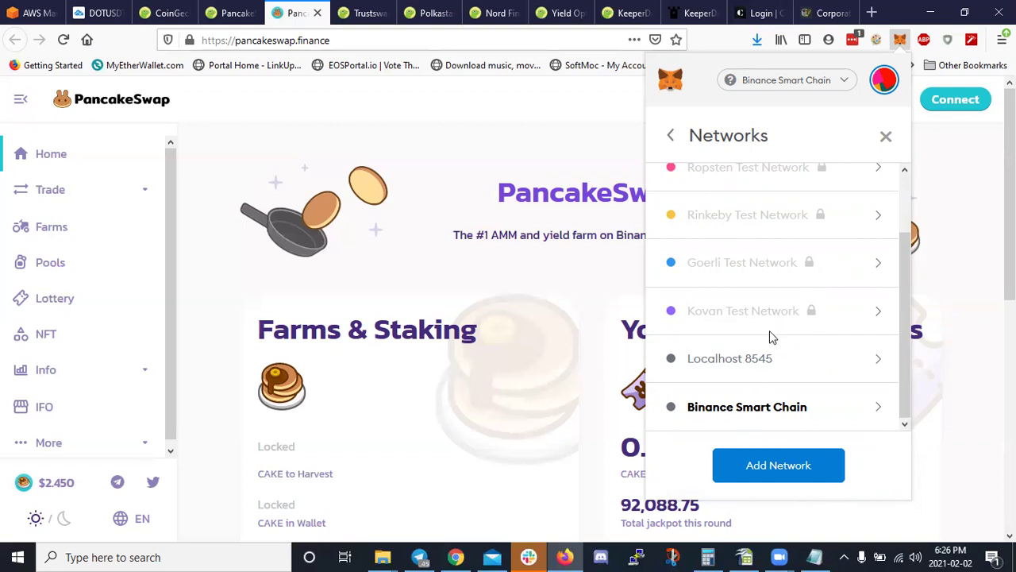
scroll(760, 314, "up", 2)
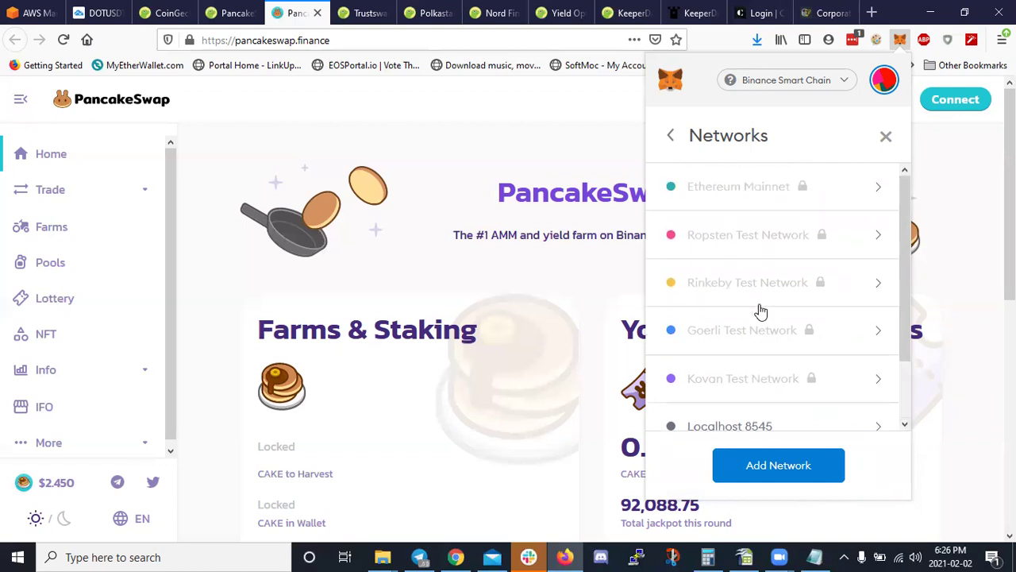
Select Binance Smart Chain as the active network in MetaMask and close the wallet's network settings.
left_click(792, 86)
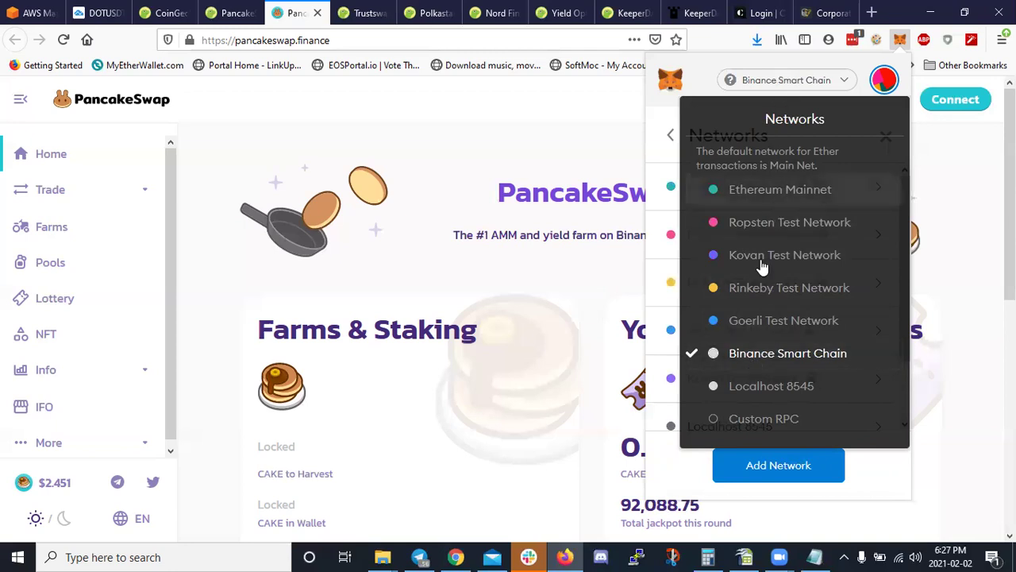
left_click(756, 357)
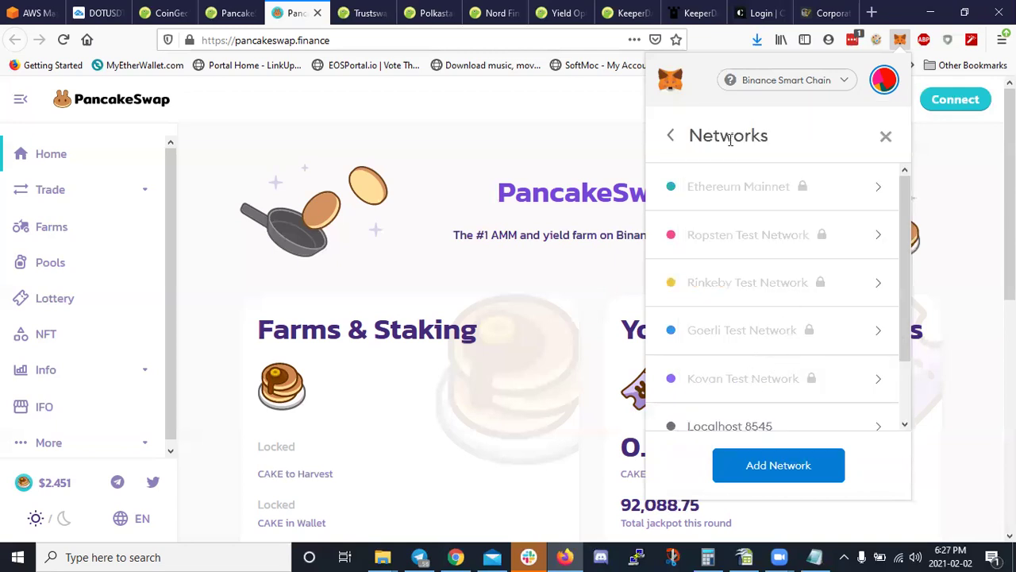
left_click(885, 137)
left_click(930, 124)
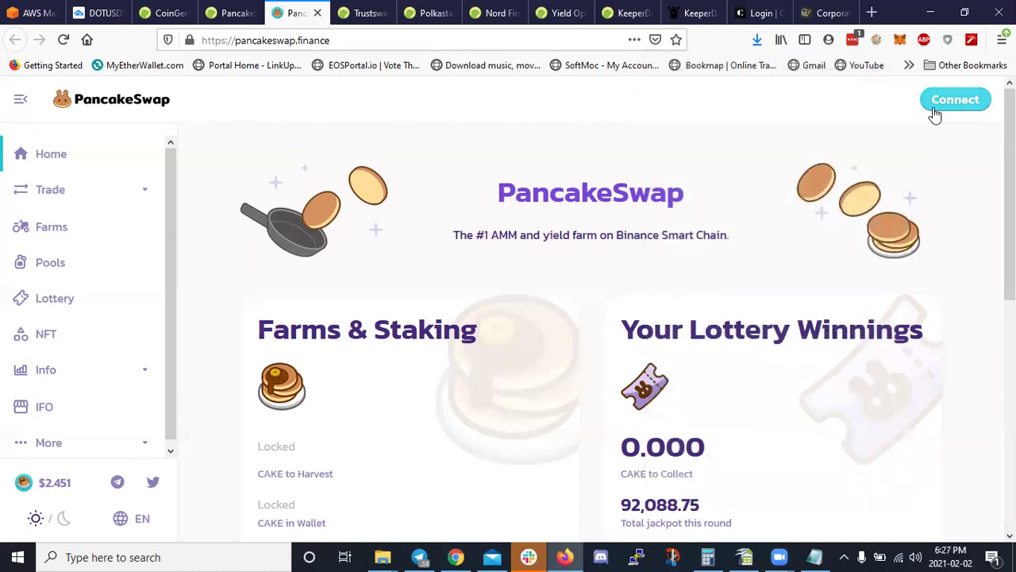
left_click(933, 108)
left_click(588, 213)
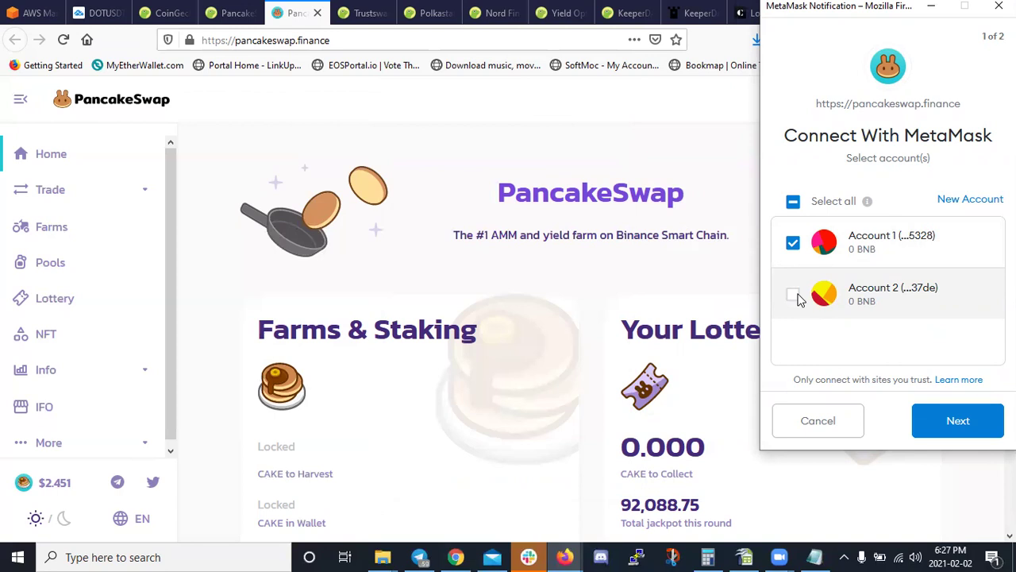
left_click(794, 296)
left_click(794, 243)
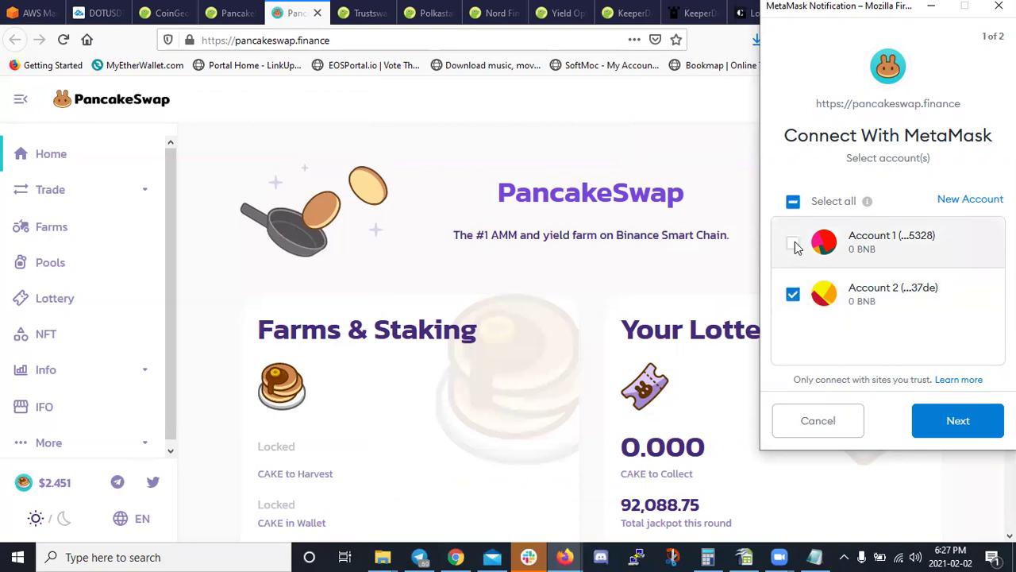
left_click(792, 243)
left_click(798, 421)
Check in the MetaMask wallet that Account 1 is using the Binance Smart Chain network.
left_click(900, 40)
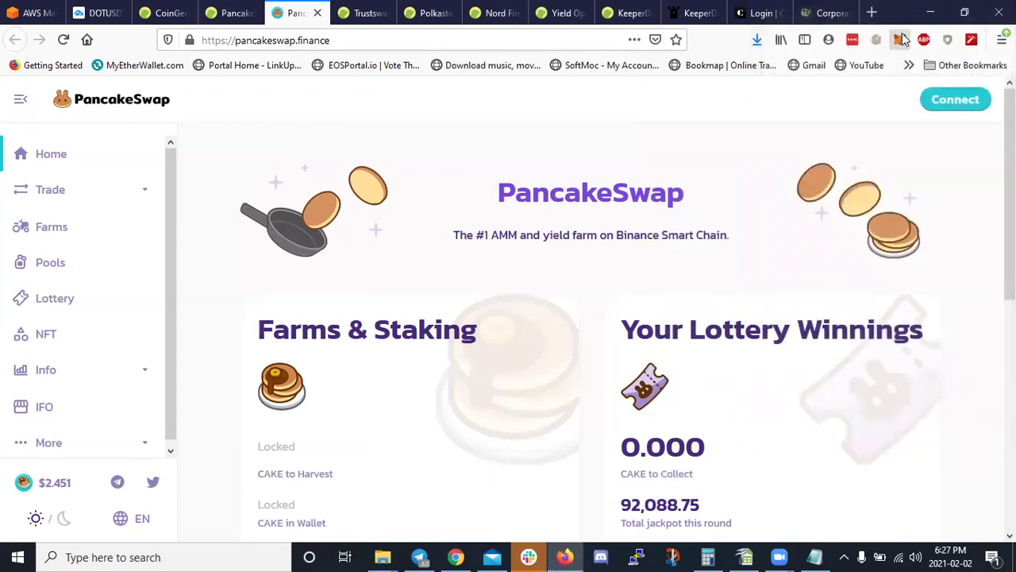
left_click(788, 143)
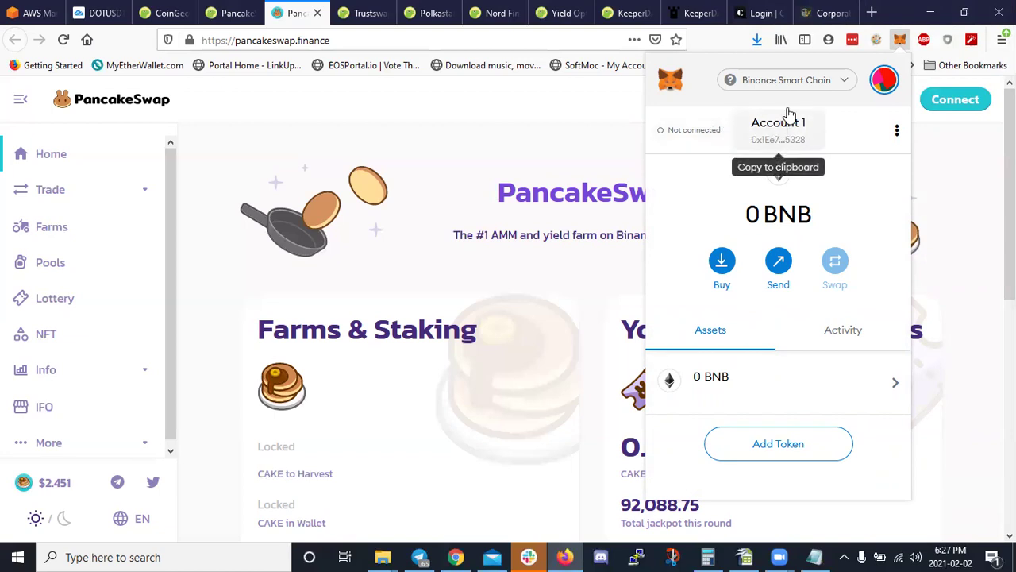
left_click(796, 81)
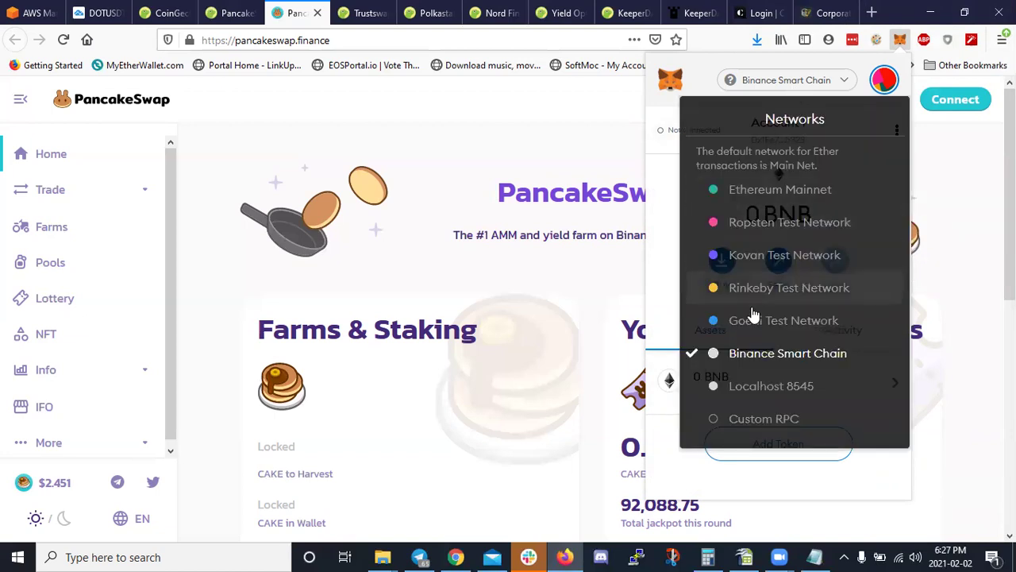
left_click(743, 355)
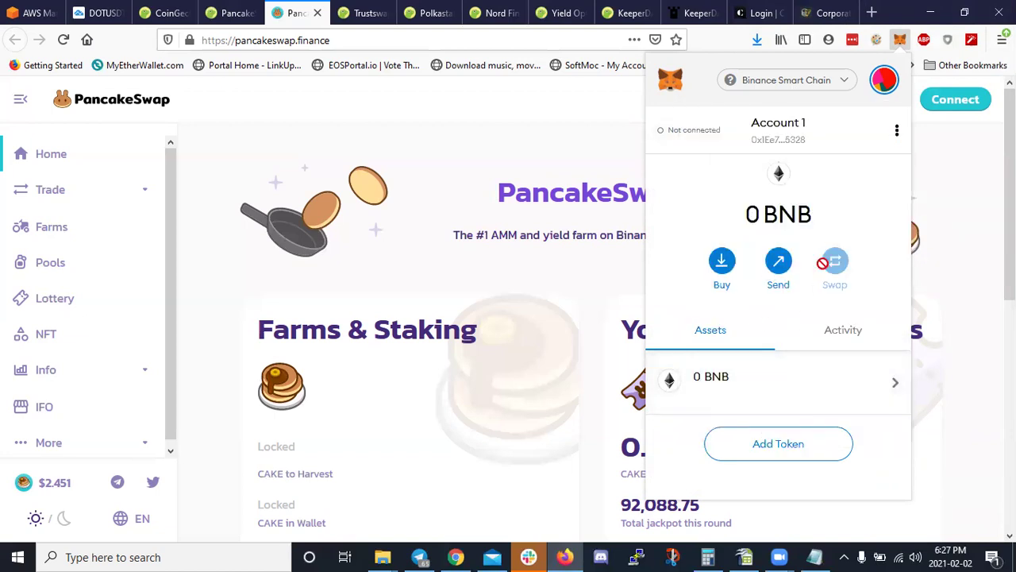
left_click(928, 189)
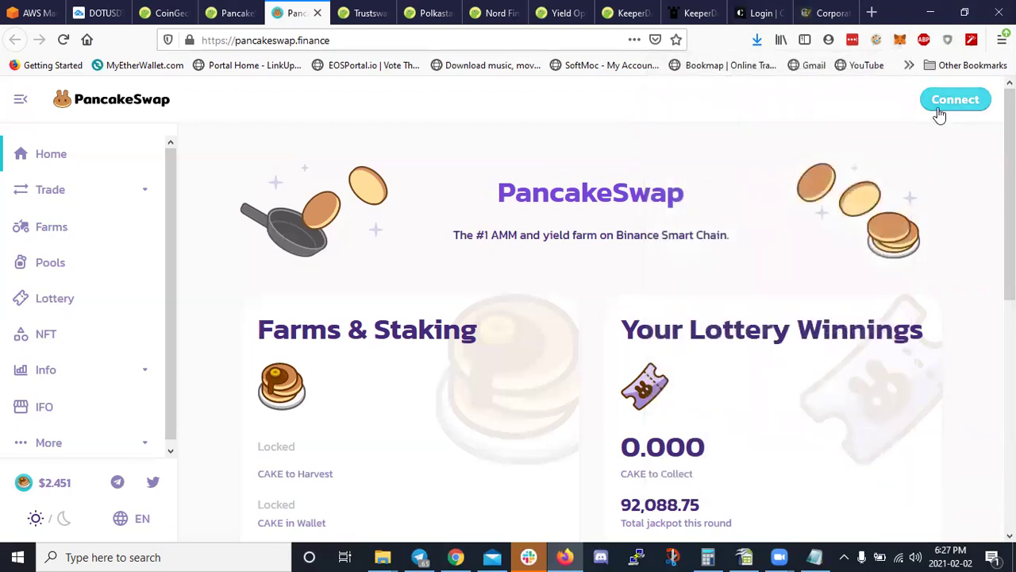
Connect PancakeSwap to MetaMask with Account 1 and allow the site to view the account's address.
left_click(939, 115)
left_click(560, 216)
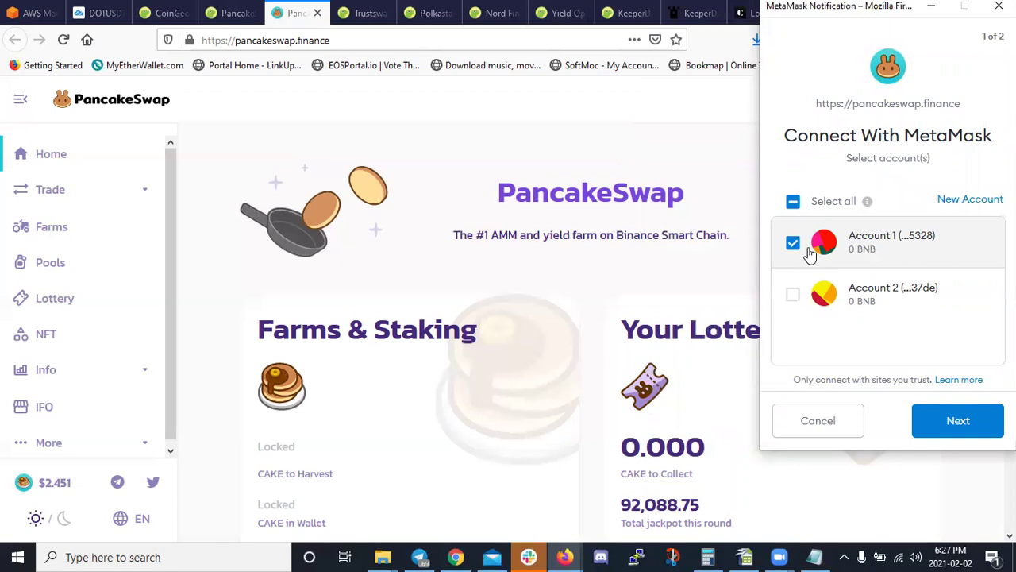
left_click(957, 422)
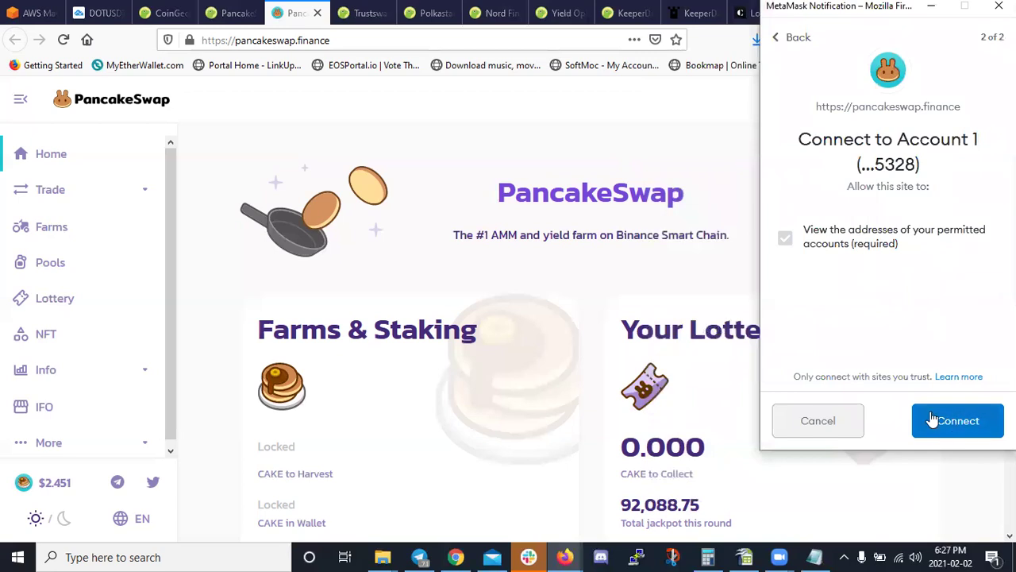
left_click(937, 419)
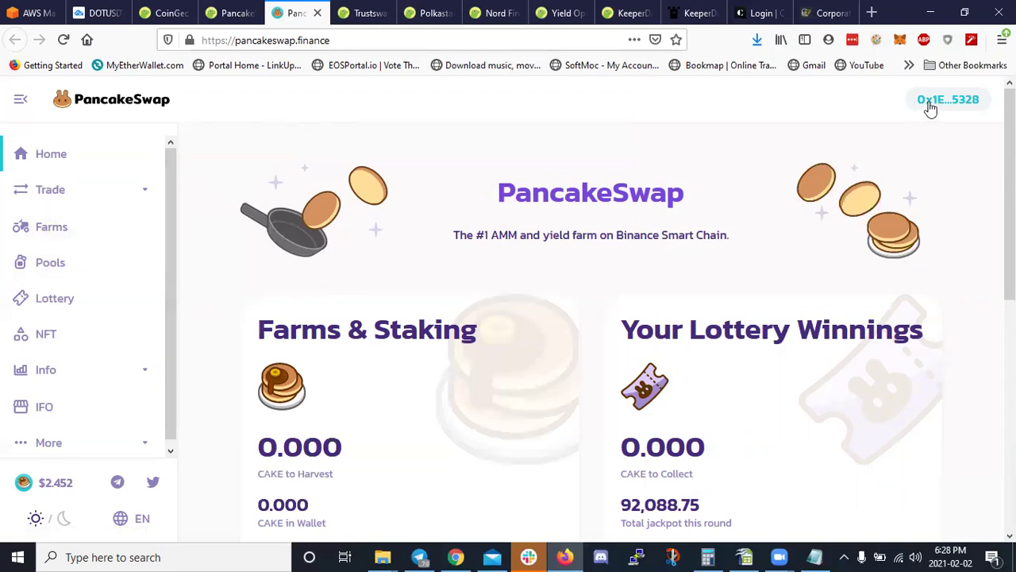
Inspect the connected account in MetaMask and its token search for adding tokens, leaving without adding any.
left_click(899, 39)
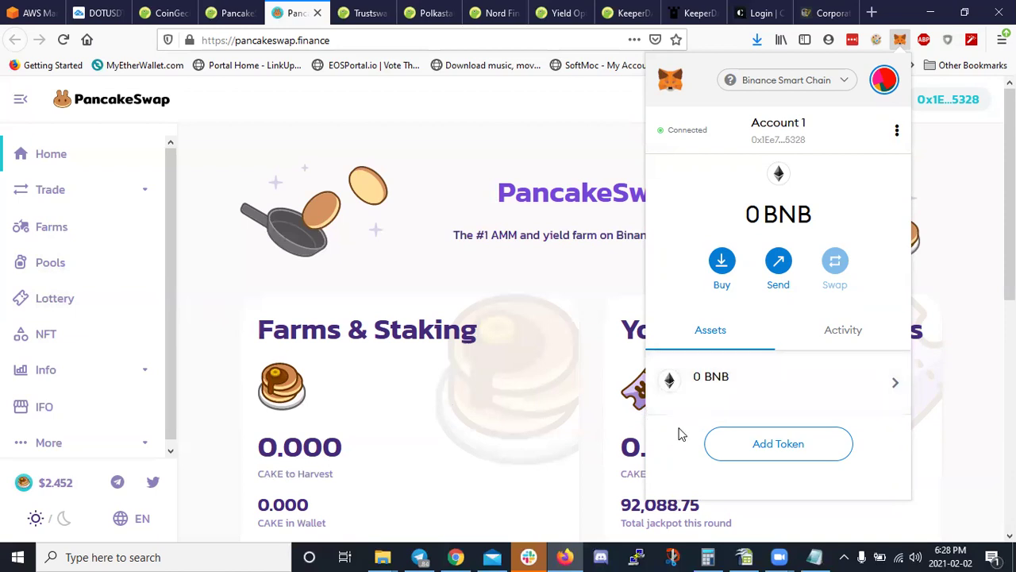
left_click(712, 445)
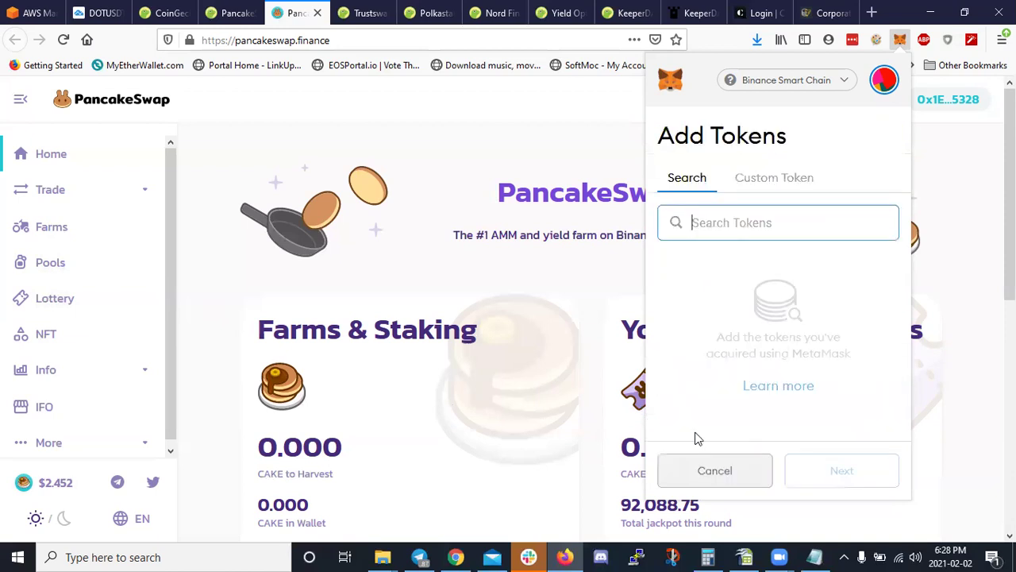
left_click(714, 471)
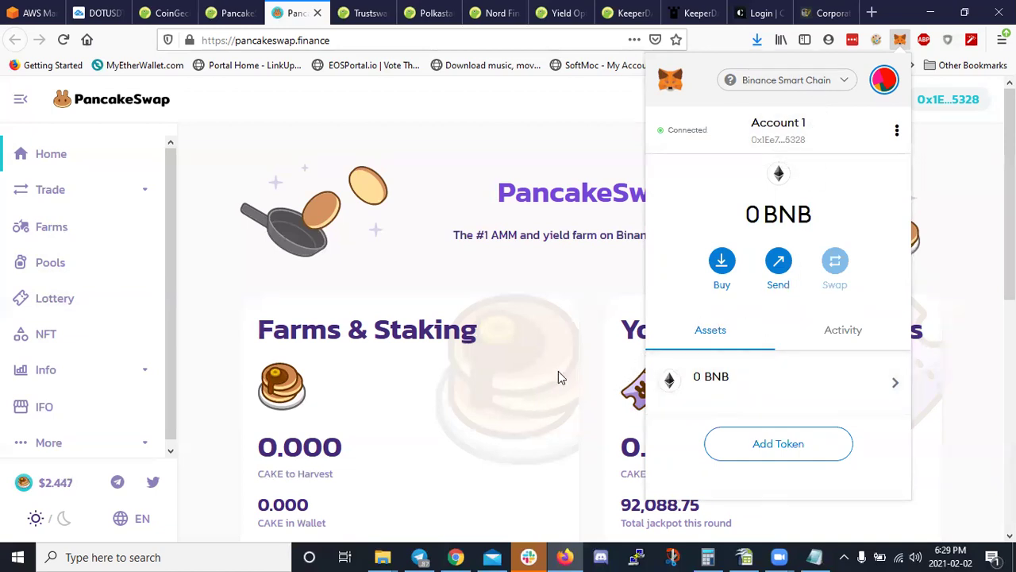
scroll(554, 429, "down", 2)
scroll(554, 429, "down", 6)
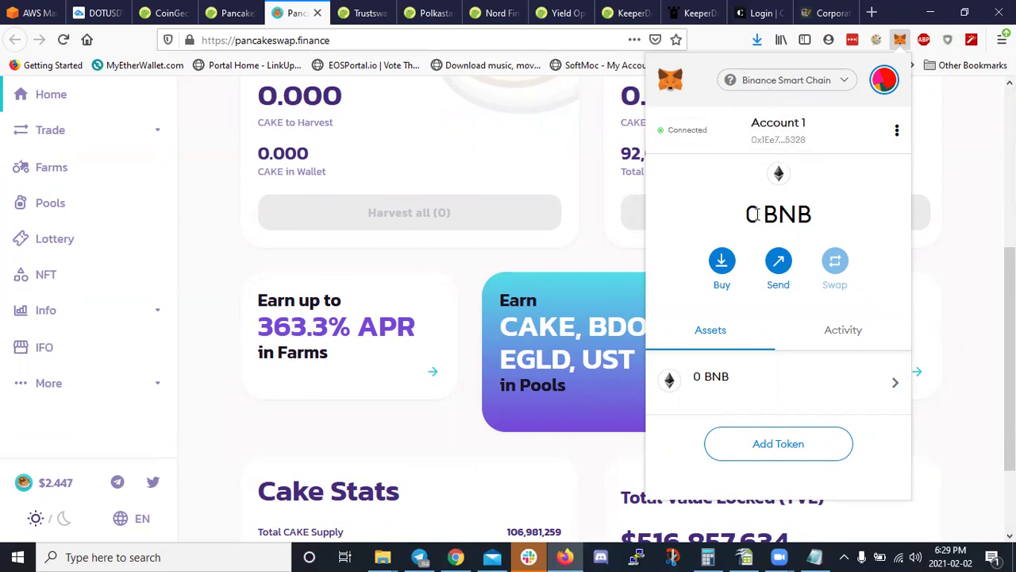
scroll(624, 221, "up", 5)
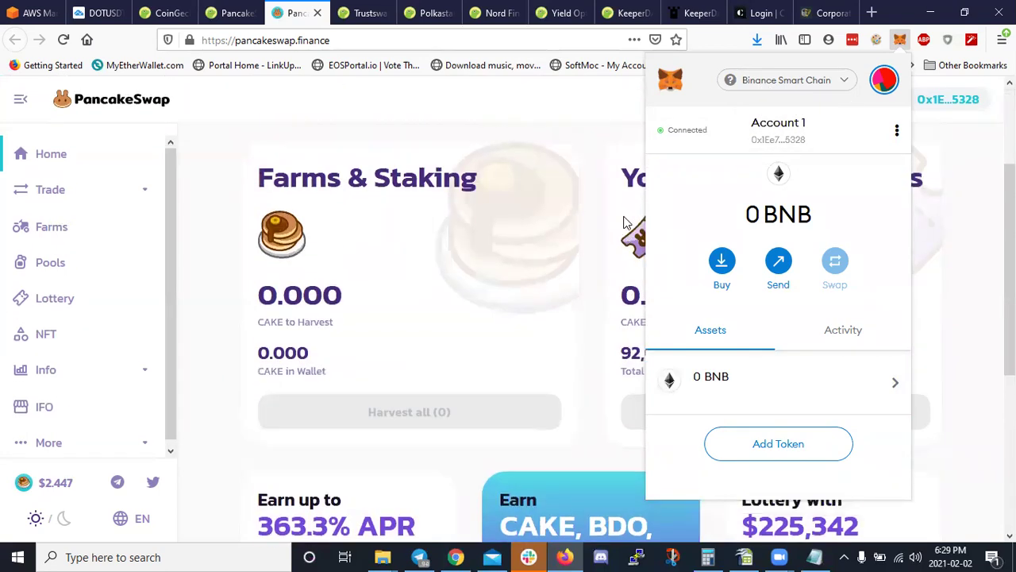